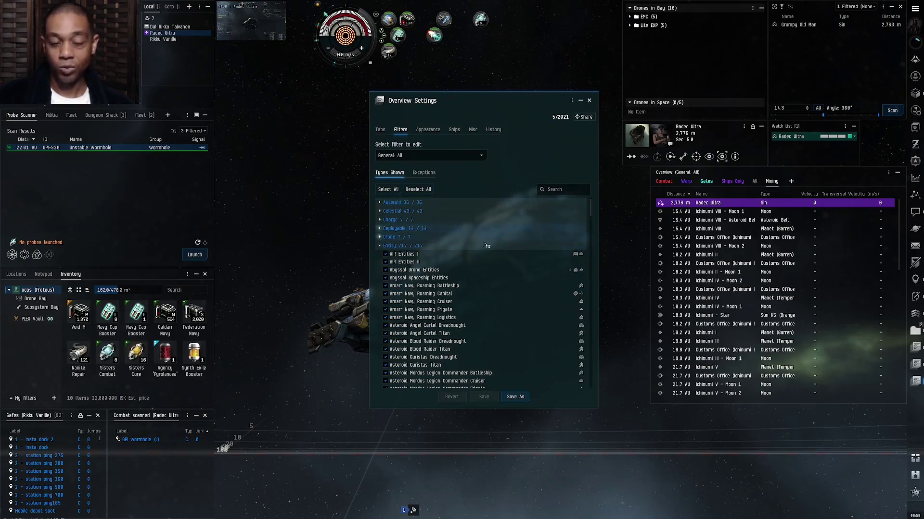
# - Collapse the Entity group so every type group shows, from Asteroid 38/38 to Structure 18/18
pyautogui.scroll(-3, 425, 229)
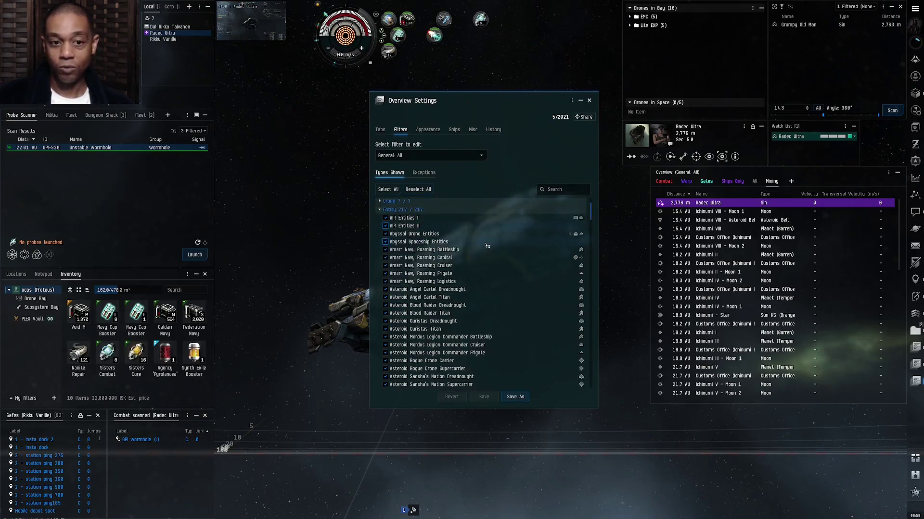
pyautogui.click(442, 211)
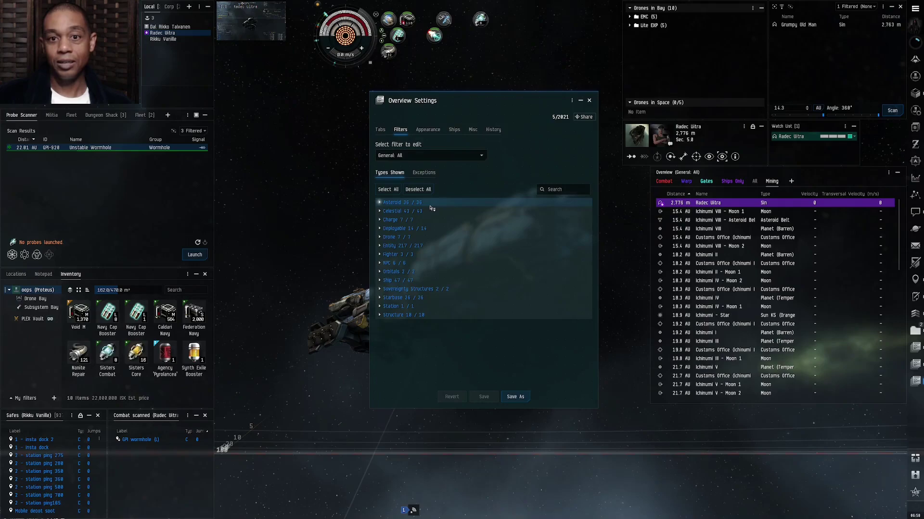
pyautogui.scroll(-6, 752, 272)
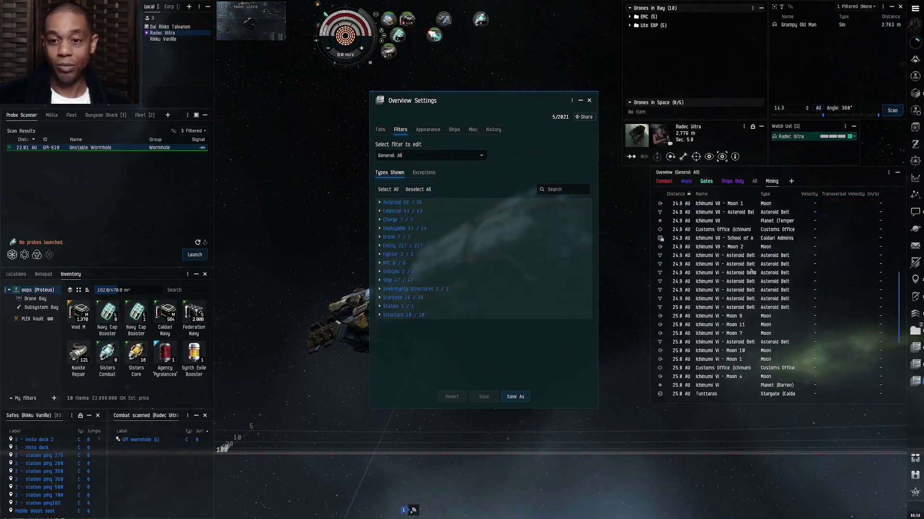
pyautogui.scroll(6, 752, 272)
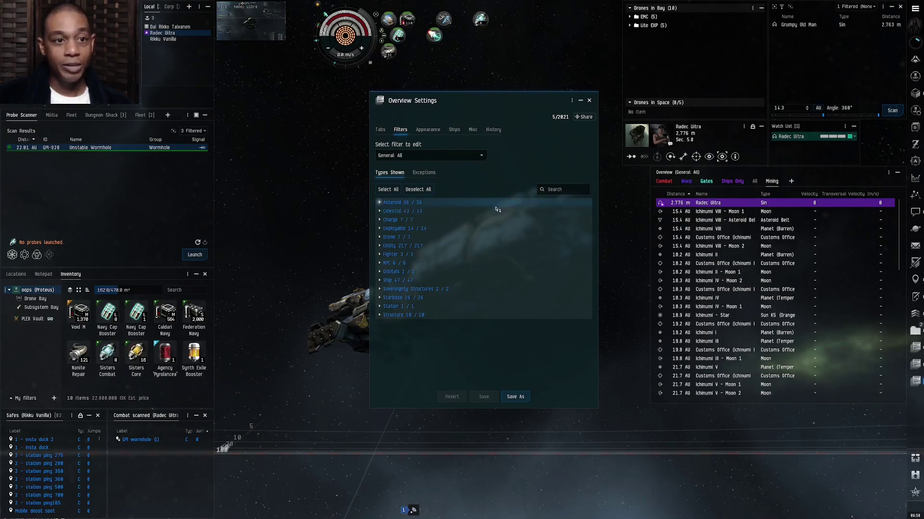
# - Deselect all types and expand Asteroid, briefly ticking then clearing AIR Ore and Bezdnacine
pyautogui.click(410, 193)
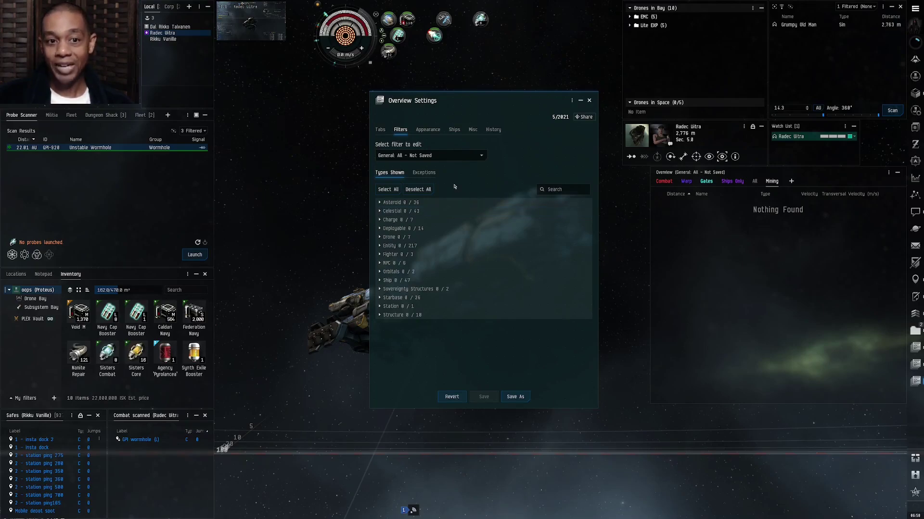
pyautogui.click(425, 204)
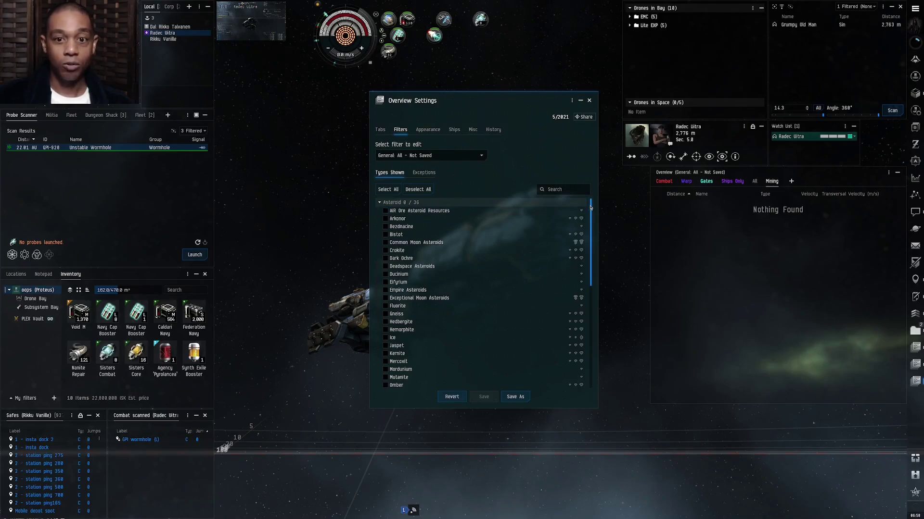
pyautogui.moveTo(592, 208); pyautogui.dragTo(433, 206)
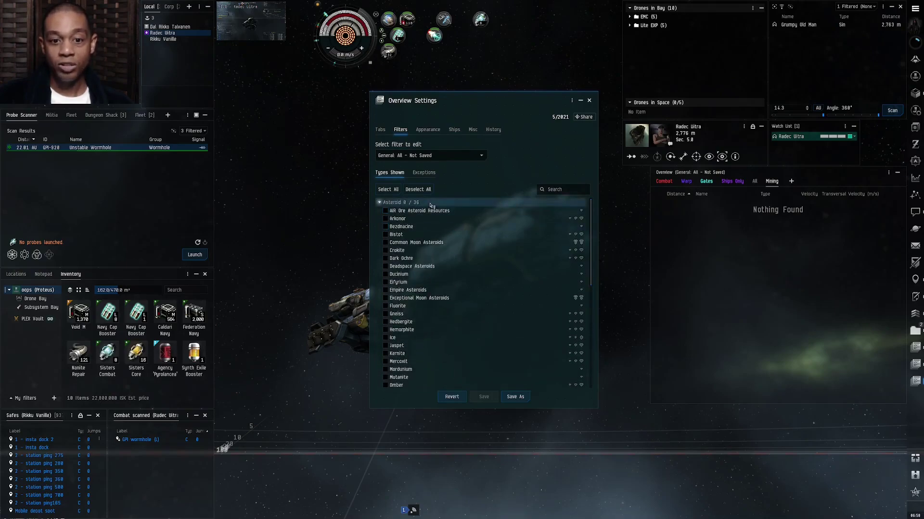
pyautogui.click(385, 212)
pyautogui.click(385, 227)
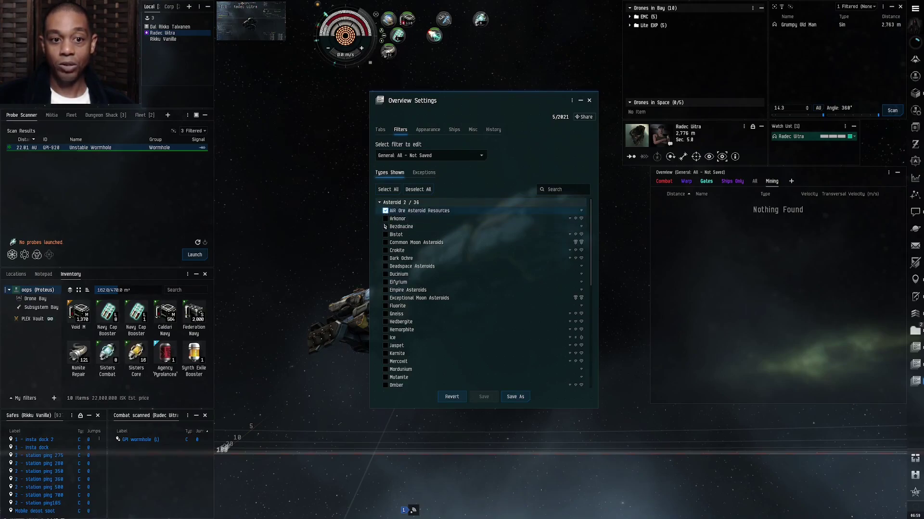
pyautogui.click(385, 226)
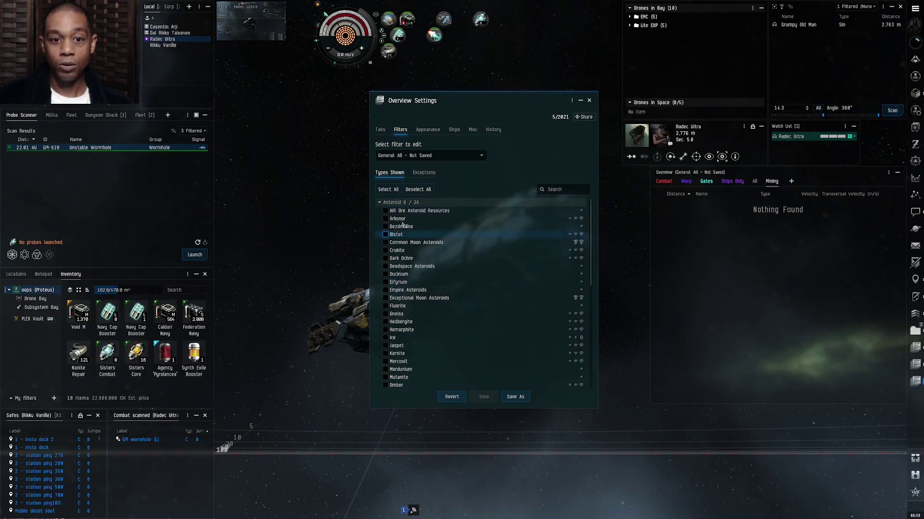
# - Select every Asteroid type (38/38) via the group menu, then collapse the Asteroid group
pyautogui.rightClick(440, 206)
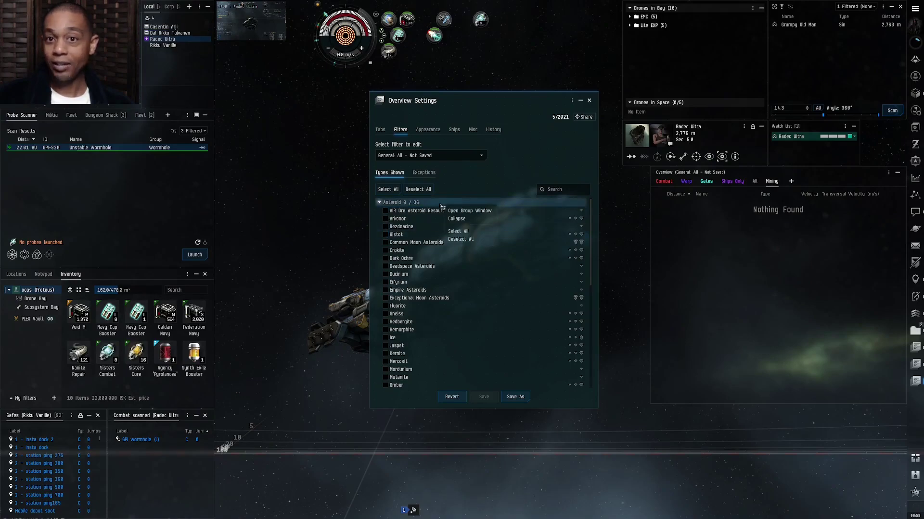
pyautogui.click(465, 232)
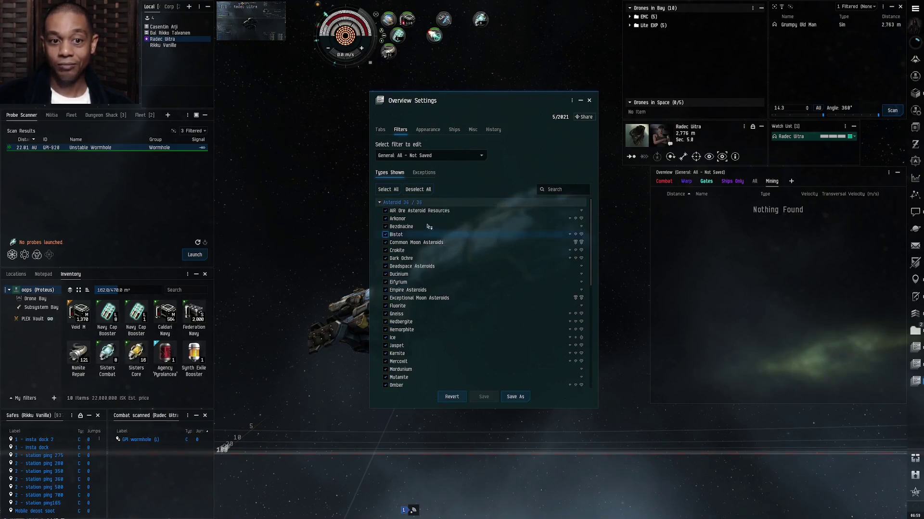
pyautogui.scroll(-3, 447, 255)
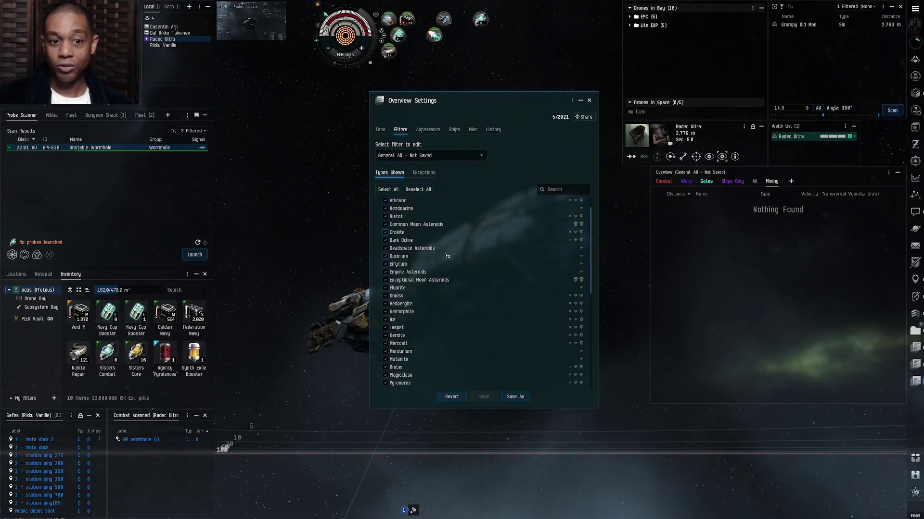
pyautogui.scroll(-1, 447, 254)
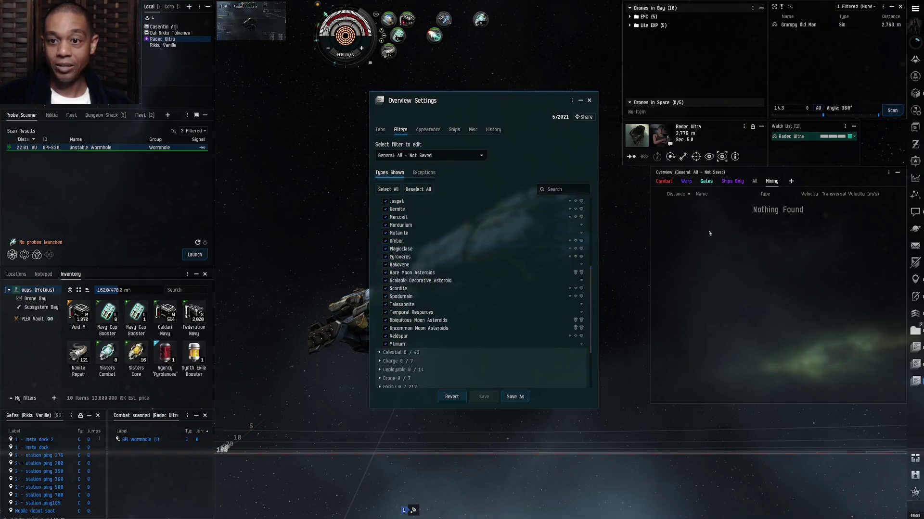
pyautogui.scroll(3, 399, 216)
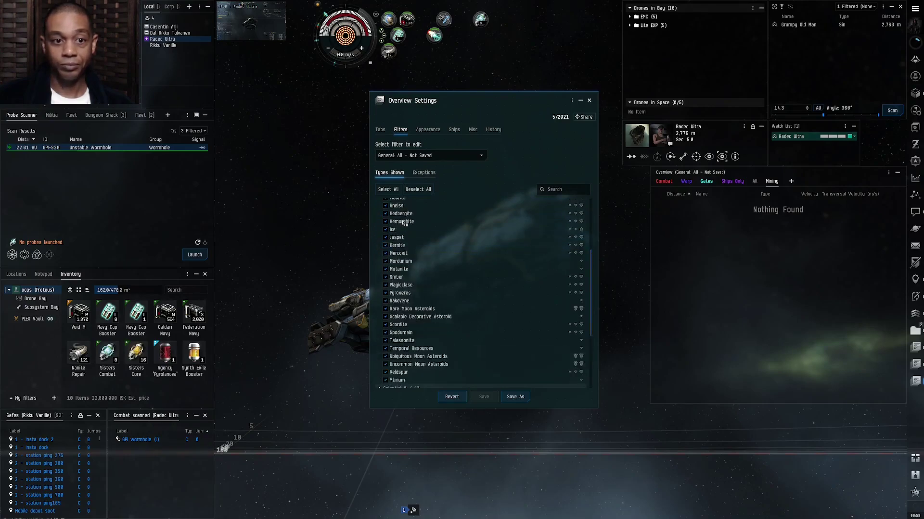
pyautogui.scroll(2, 398, 217)
pyautogui.click(389, 202)
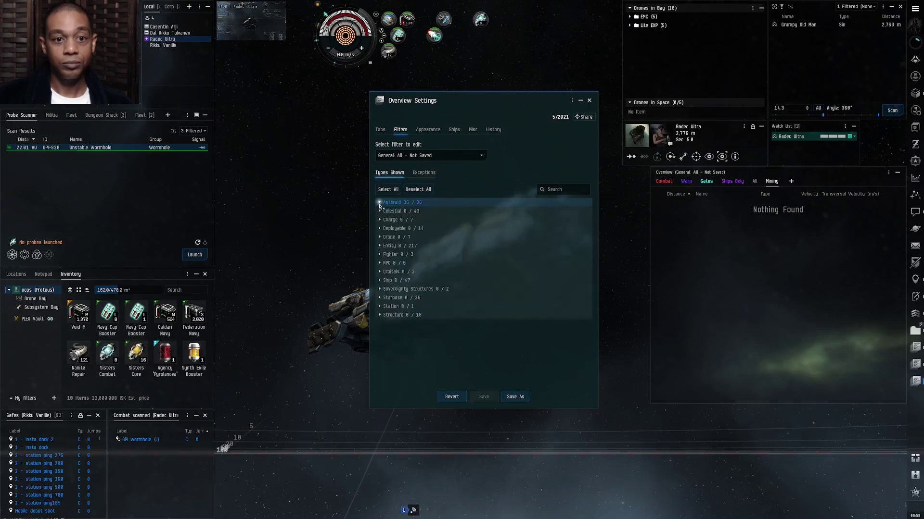
# - Tick Cargo Container and Asteroid Belt under Celestial, toggling Beacon on and back off
pyautogui.click(436, 213)
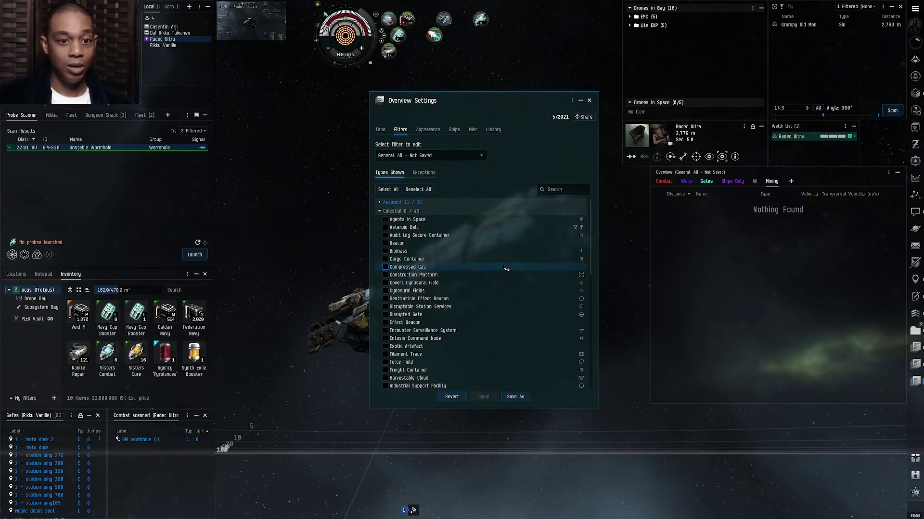
pyautogui.click(386, 260)
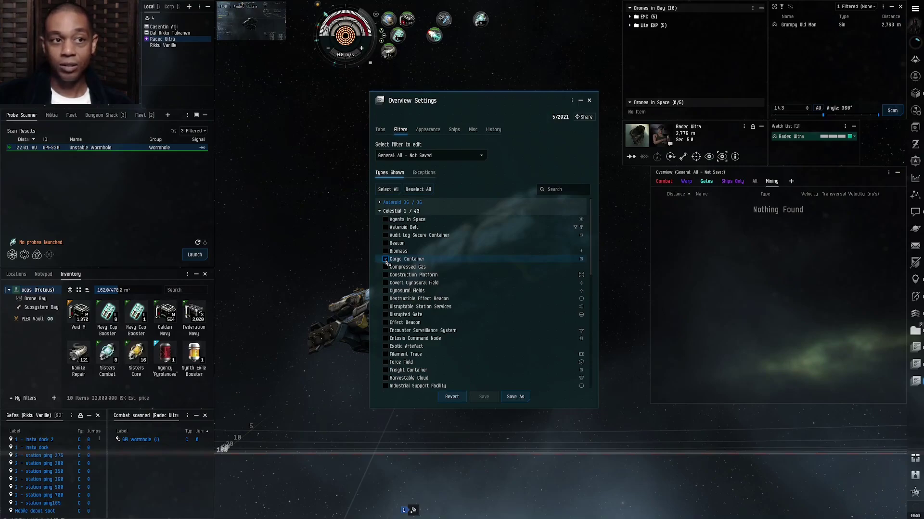
pyautogui.click(385, 227)
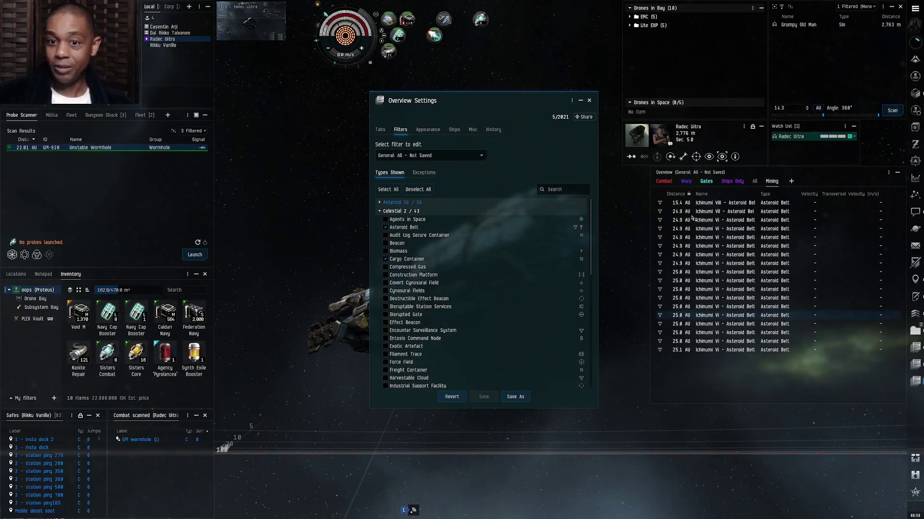
pyautogui.click(385, 243)
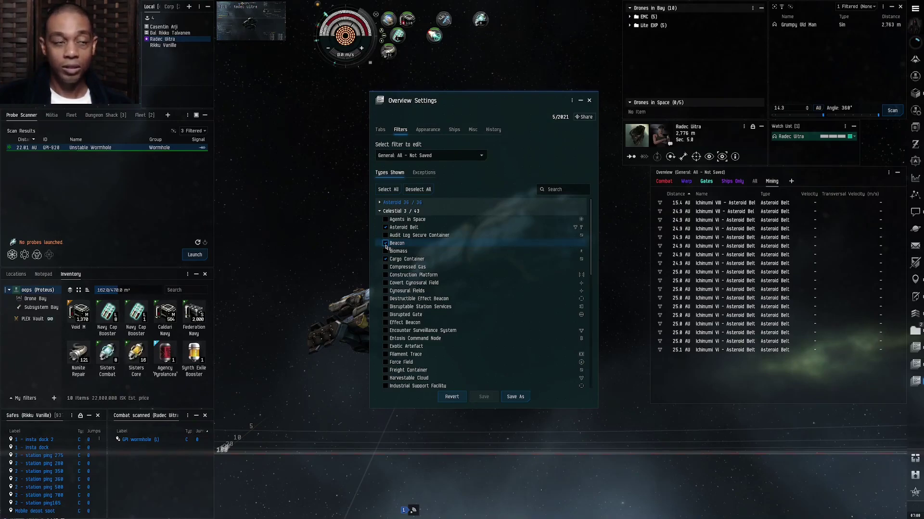
pyautogui.click(386, 244)
# - Tick Compressed Gas and Harvestable Cloud in the Celestial type list
pyautogui.scroll(-3, 416, 254)
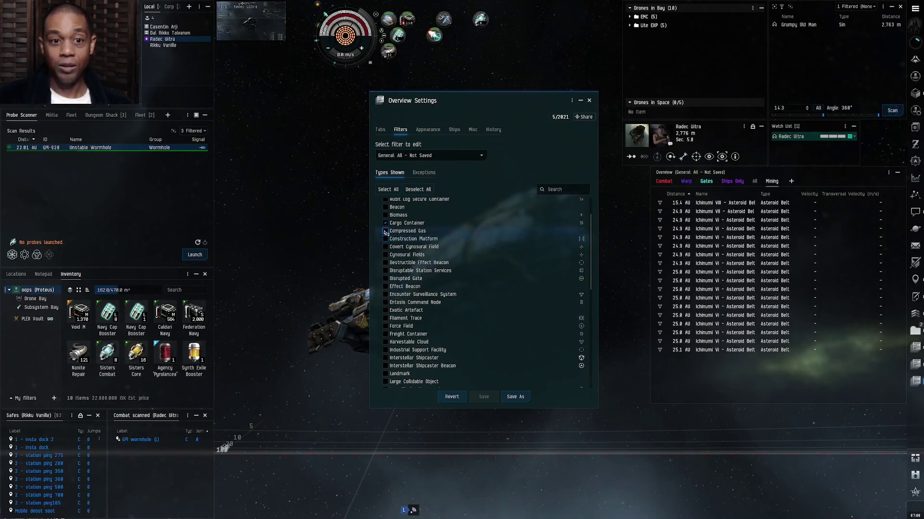
pyautogui.click(385, 231)
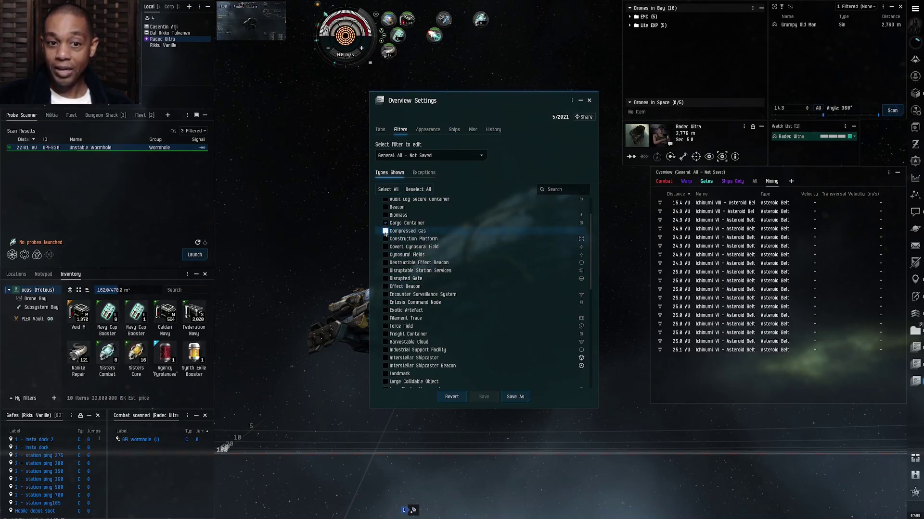
pyautogui.scroll(-1, 460, 261)
pyautogui.scroll(-2, 459, 261)
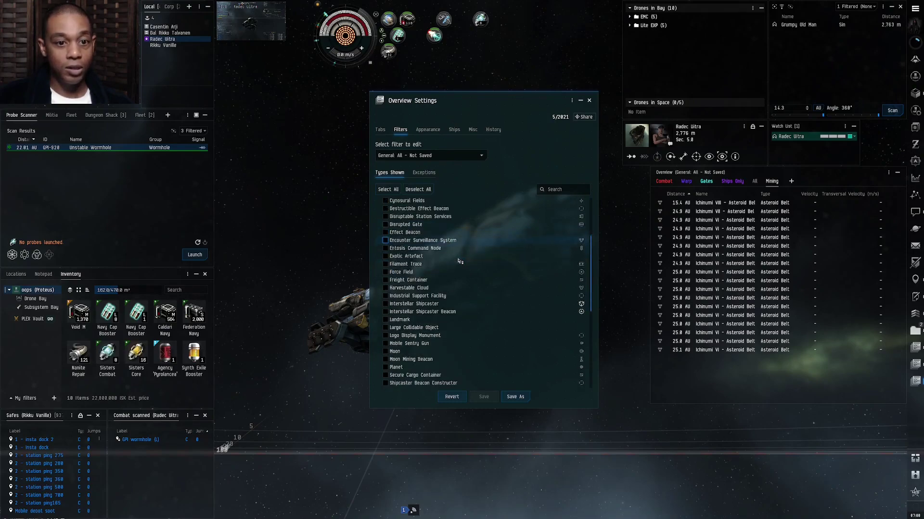
pyautogui.click(384, 288)
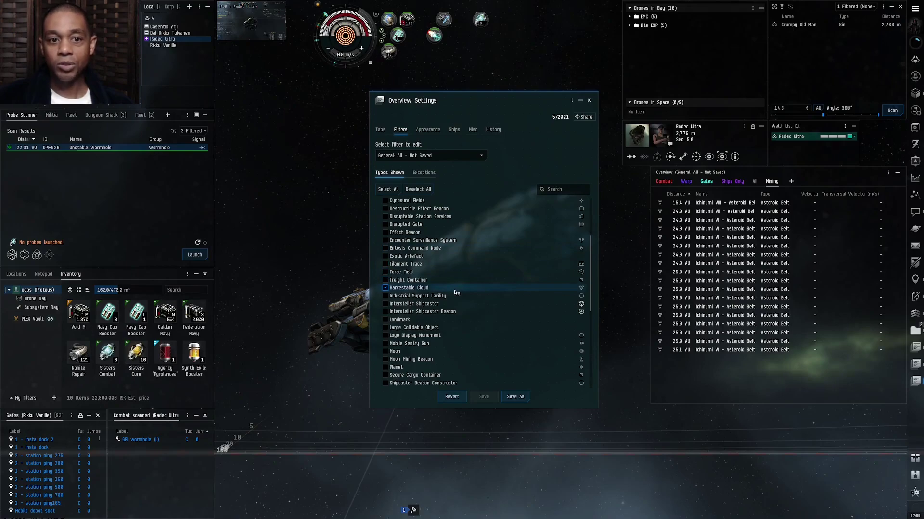
# - Collapse Celestial at 6/43 selected and expand the NPC group to list its unselected types
pyautogui.scroll(-3, 456, 292)
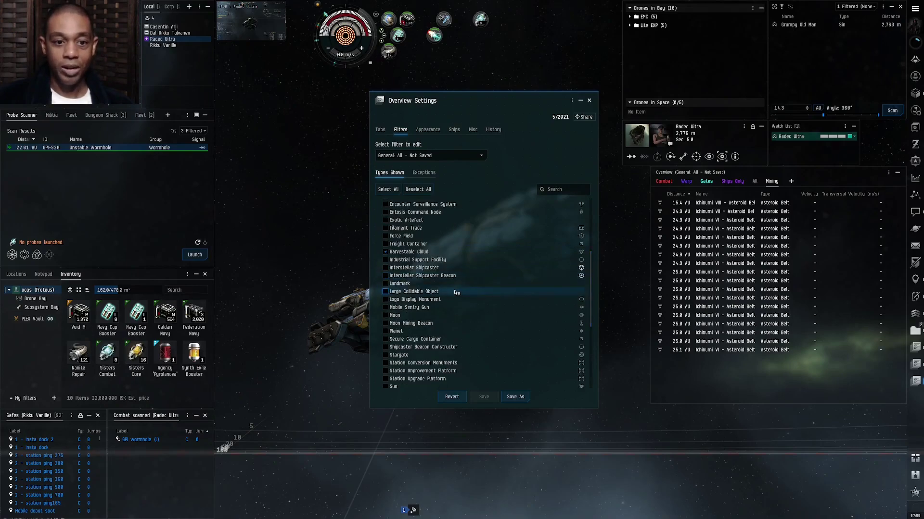
pyautogui.scroll(-1, 456, 292)
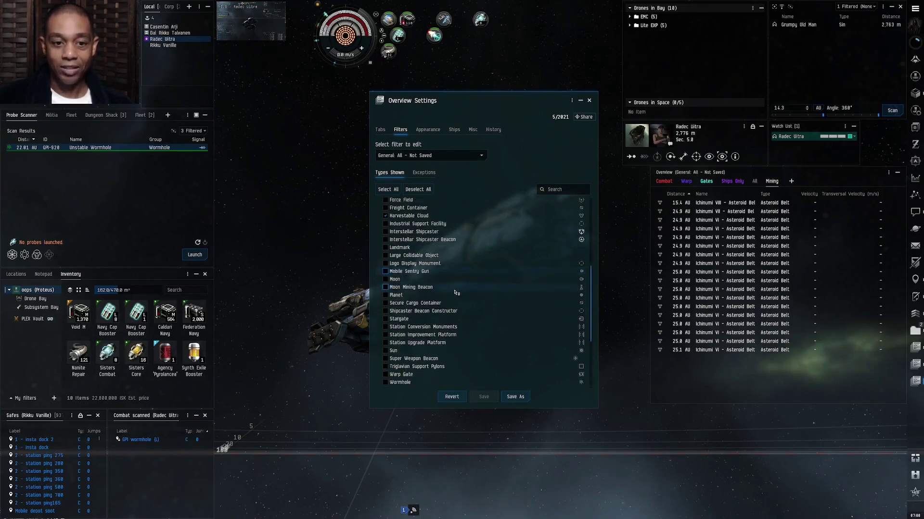
pyautogui.scroll(-1, 456, 292)
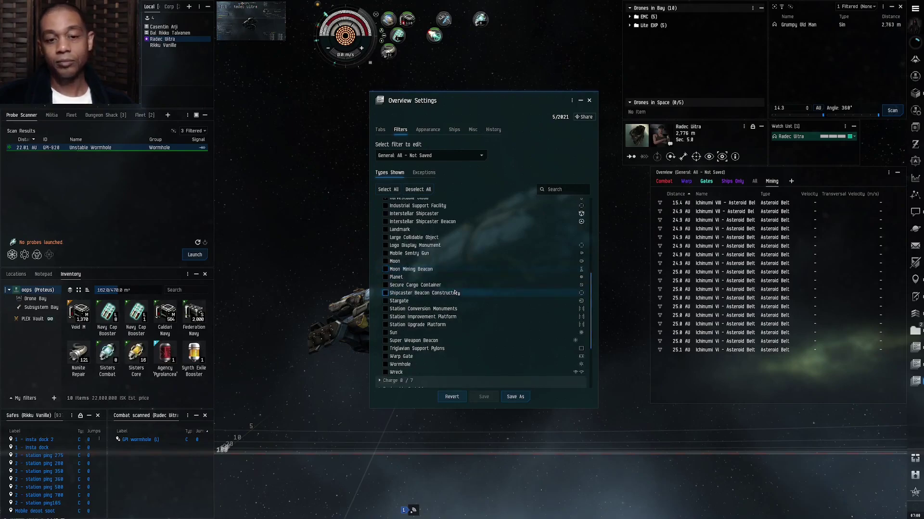
pyautogui.scroll(-1, 455, 293)
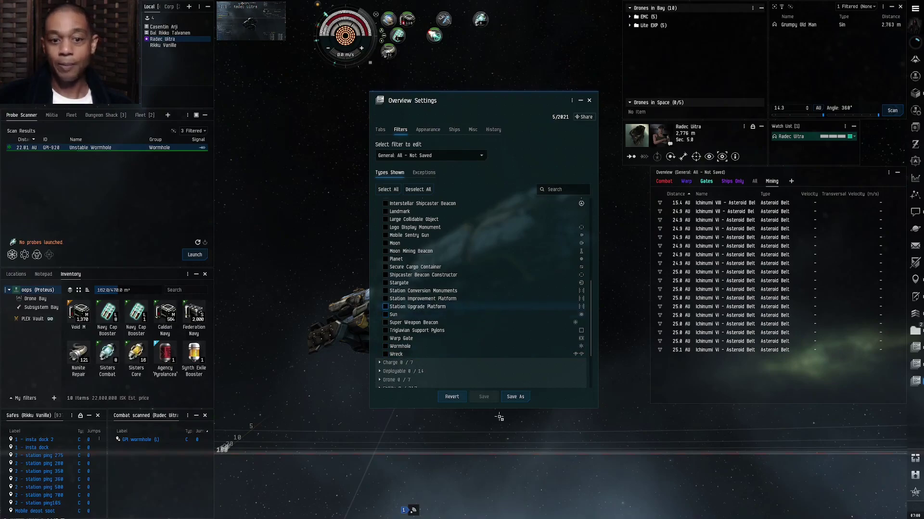
pyautogui.scroll(3, 412, 228)
pyautogui.scroll(3, 409, 226)
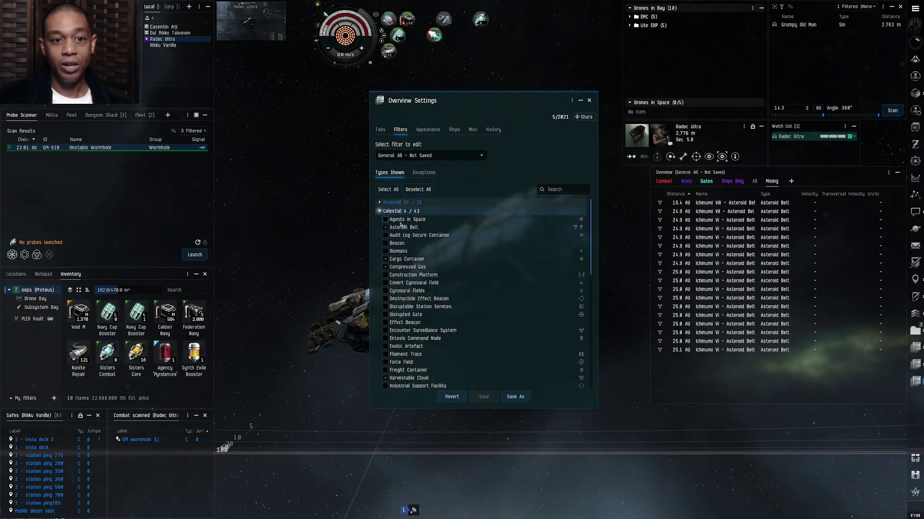
pyautogui.click(402, 212)
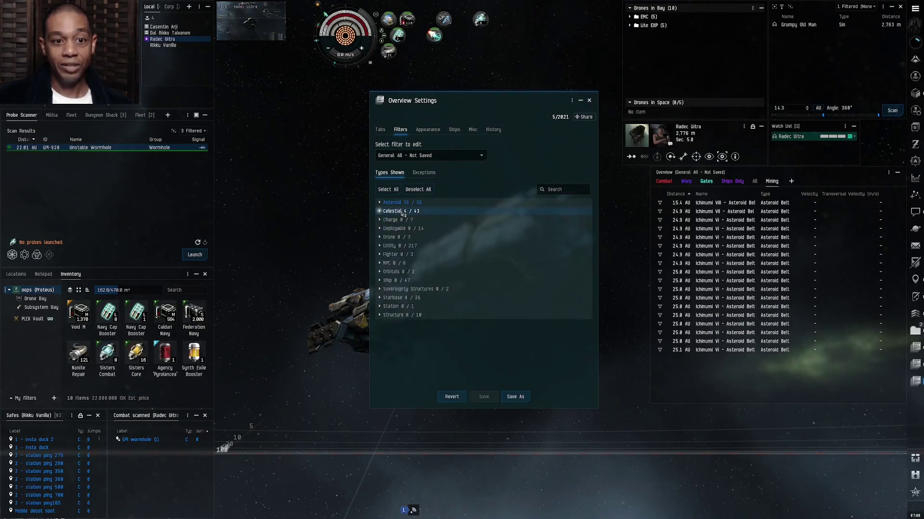
pyautogui.click(432, 264)
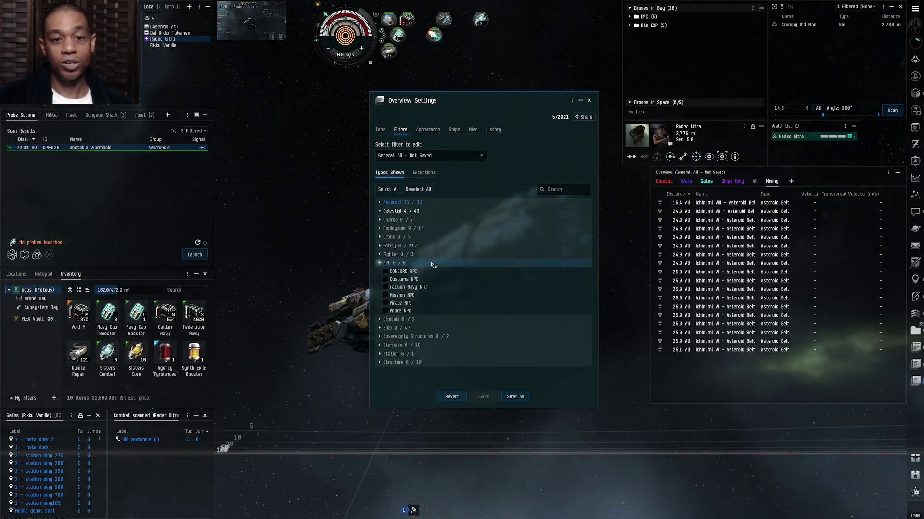
# - Collapse NPC, browse Entity's 217 unselected types, then collapse Entity again
pyautogui.click(432, 264)
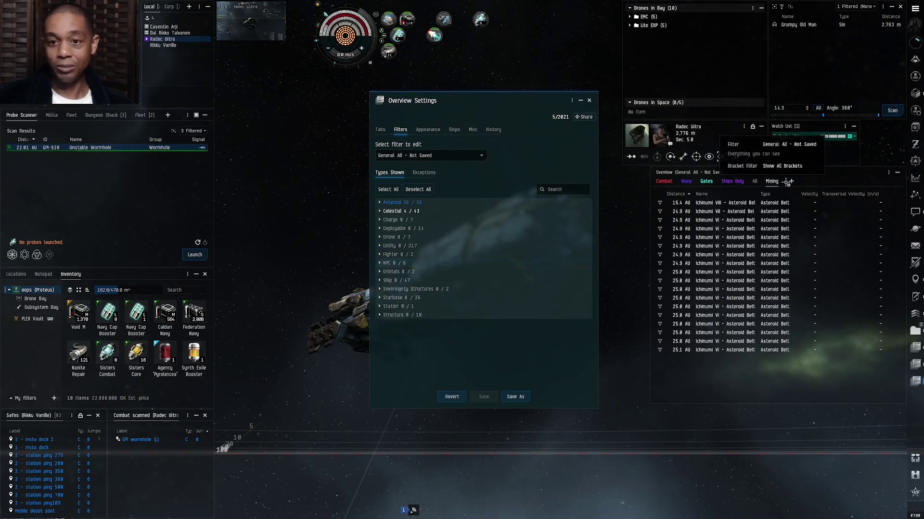
pyautogui.click(448, 247)
pyautogui.scroll(-4, 545, 284)
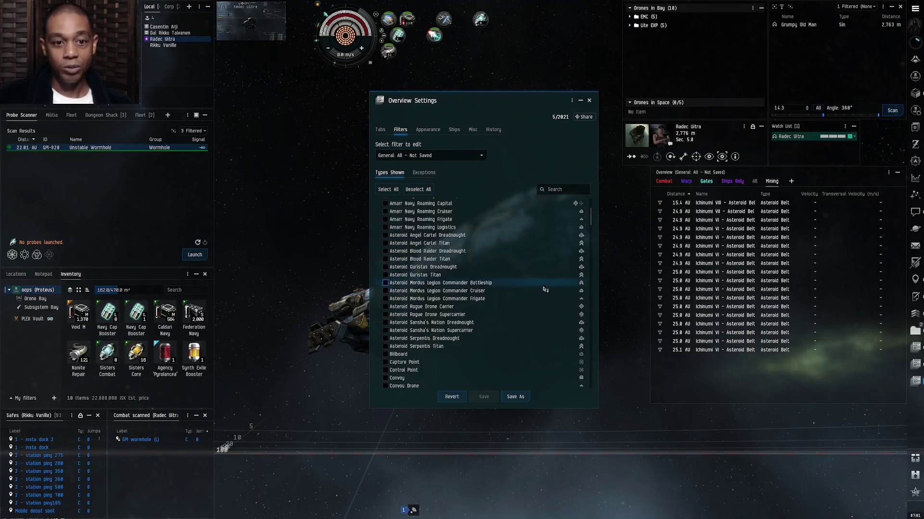
pyautogui.scroll(-4, 545, 289)
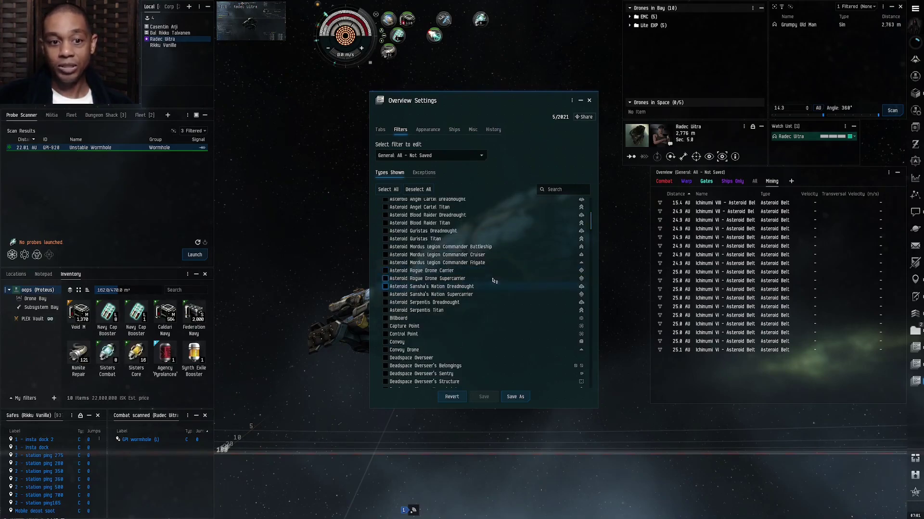
pyautogui.scroll(-2, 494, 281)
pyautogui.scroll(-6, 494, 281)
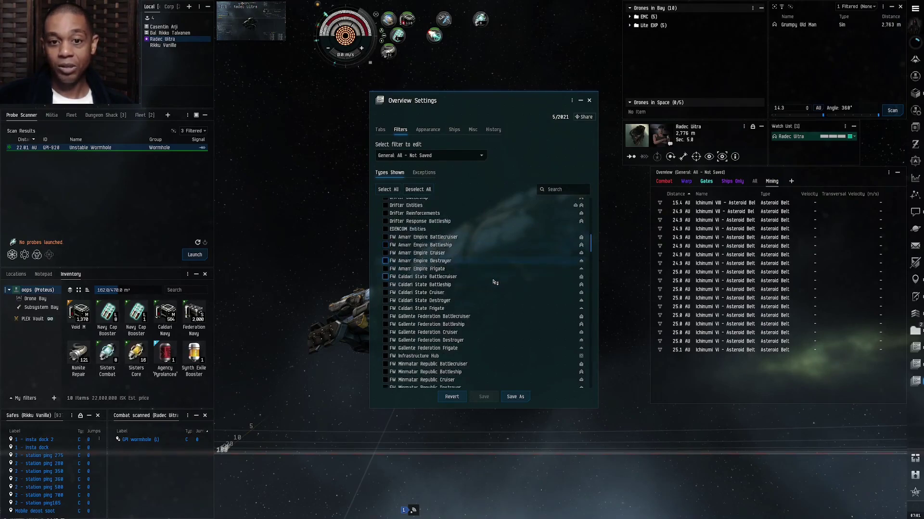
pyautogui.scroll(-5, 590, 279)
pyautogui.scroll(-10, 588, 282)
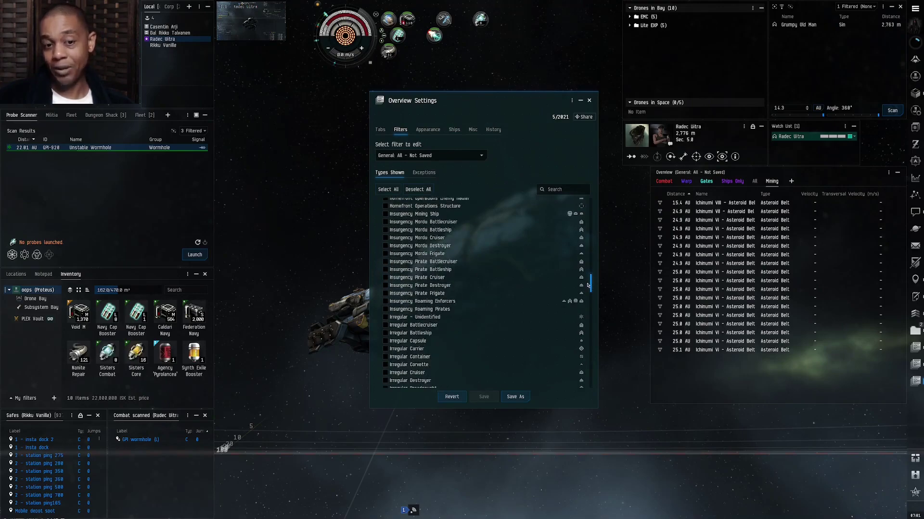
pyautogui.moveTo(587, 286); pyautogui.dragTo(593, 198)
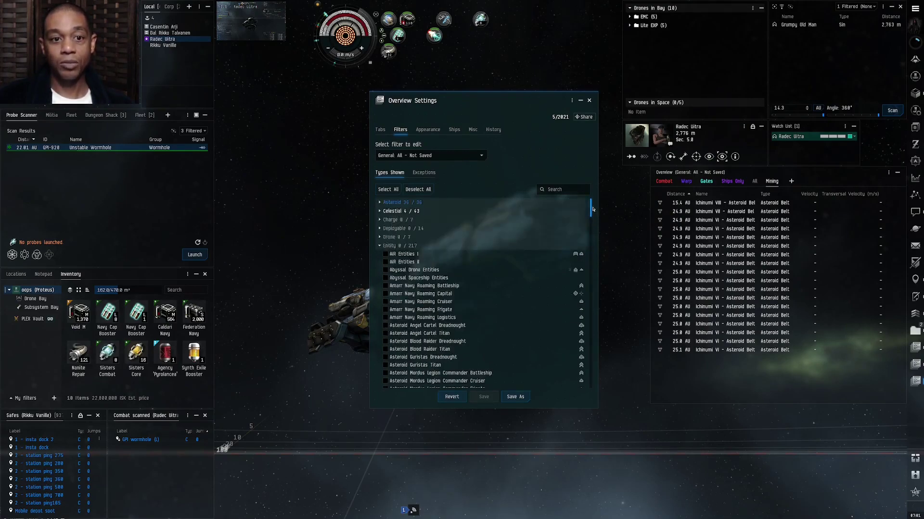
pyautogui.click(428, 246)
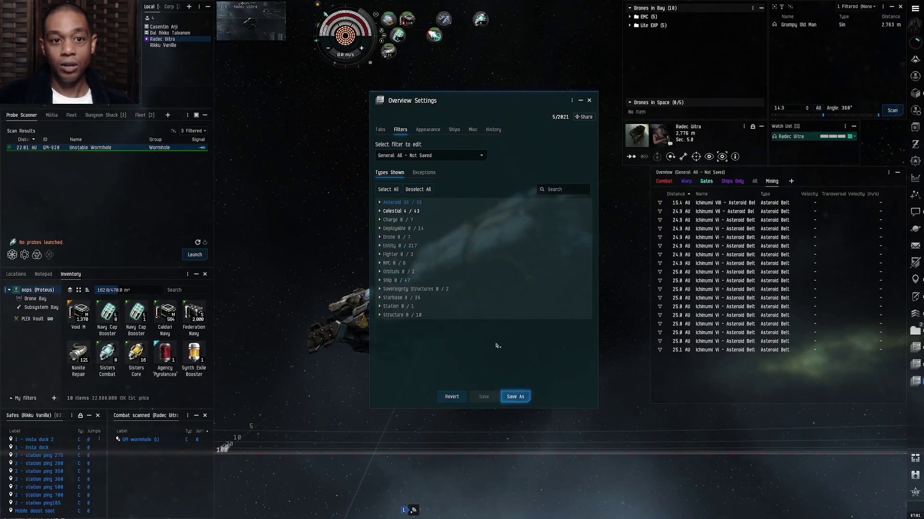
# - Show the Exceptions list with pilot states like 'Pilot is a criminal' and wreck conditions
pyautogui.click(421, 173)
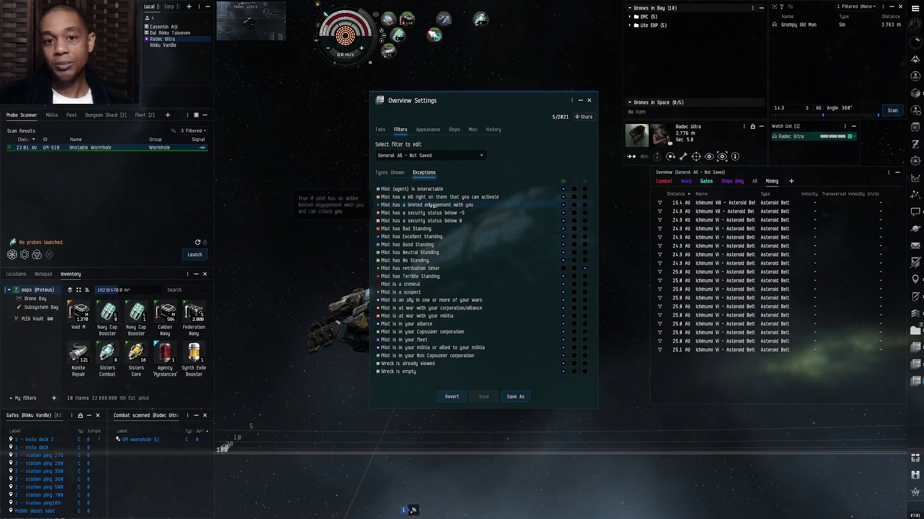
pyautogui.moveTo(492, 208)
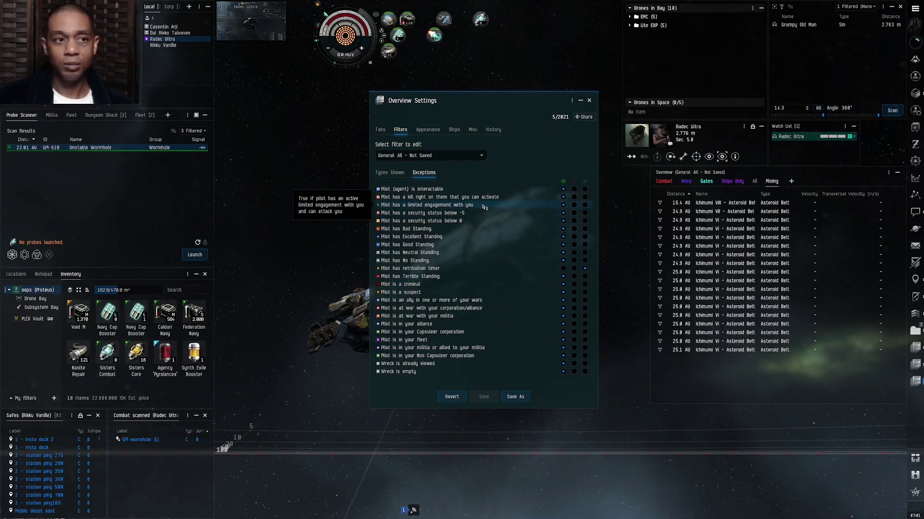
pyautogui.moveTo(565, 182)
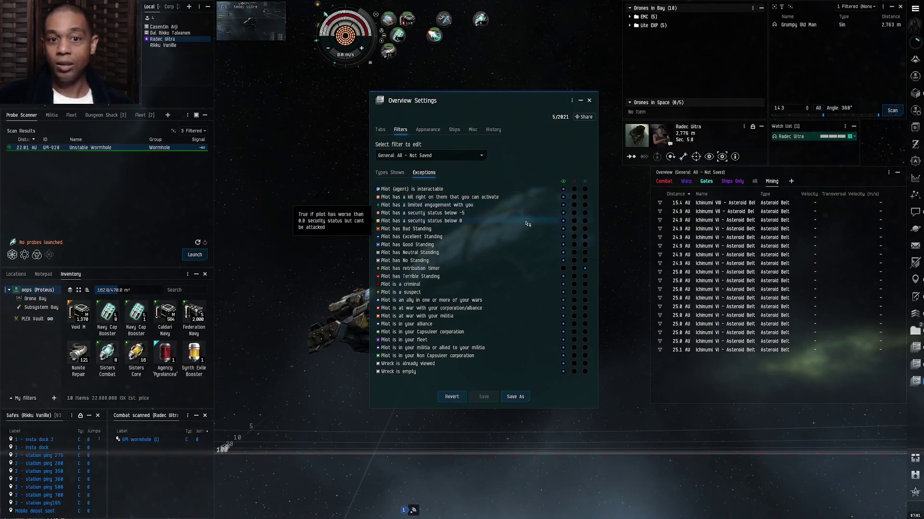
pyautogui.moveTo(530, 218)
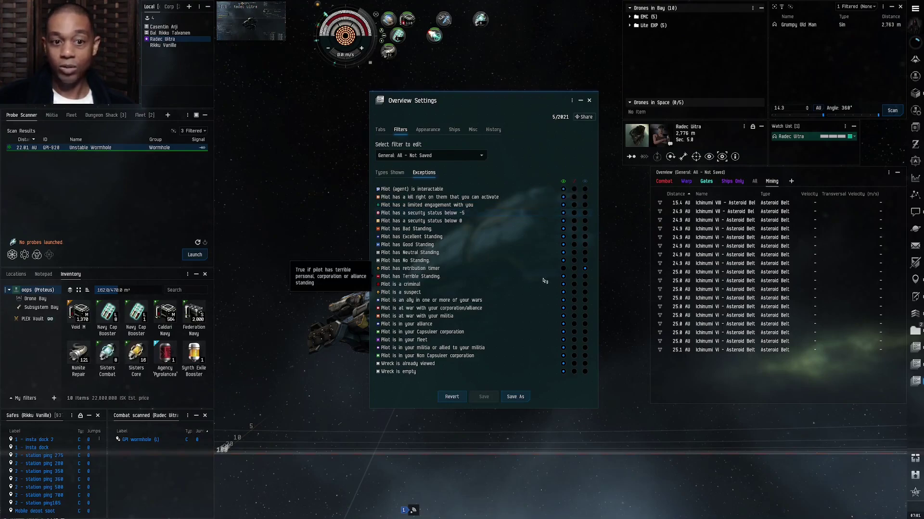
pyautogui.moveTo(501, 282)
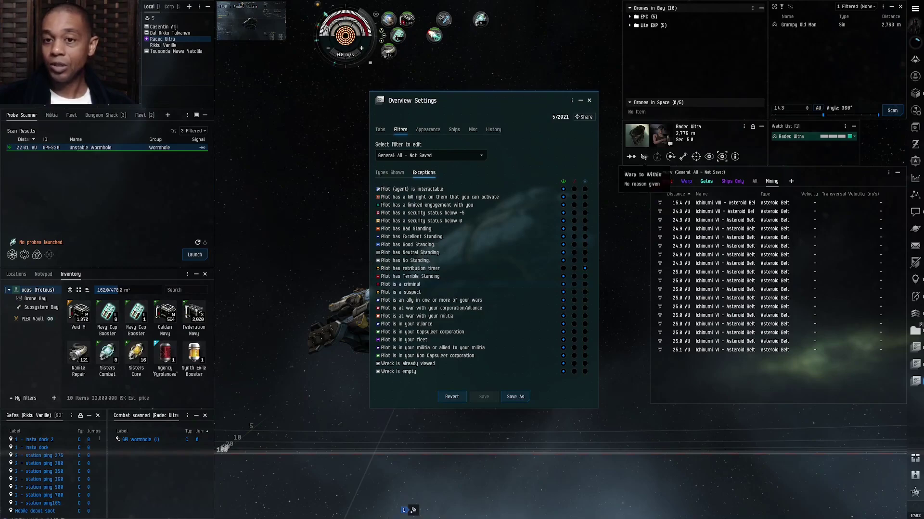
# - Show the Appearance Colortag list and check colours for corporation, militia war and corporation war tags
pyautogui.click(417, 131)
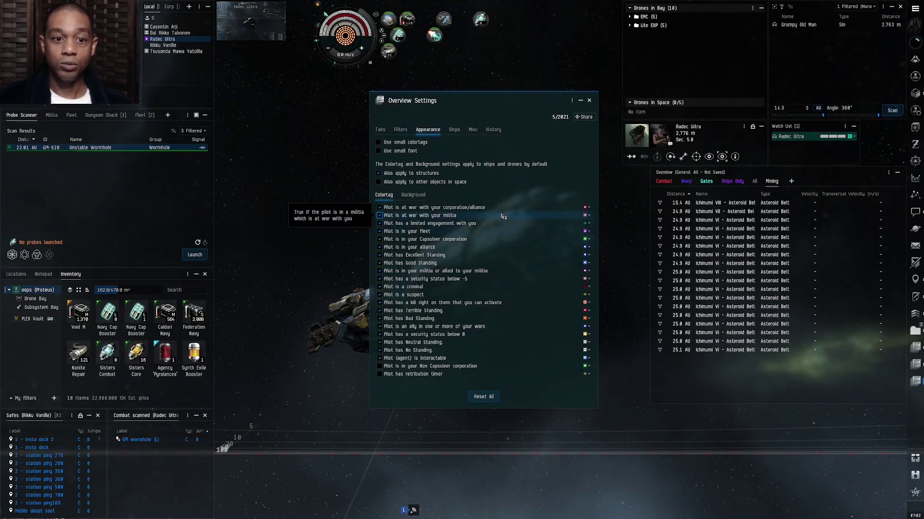
pyautogui.click(589, 239)
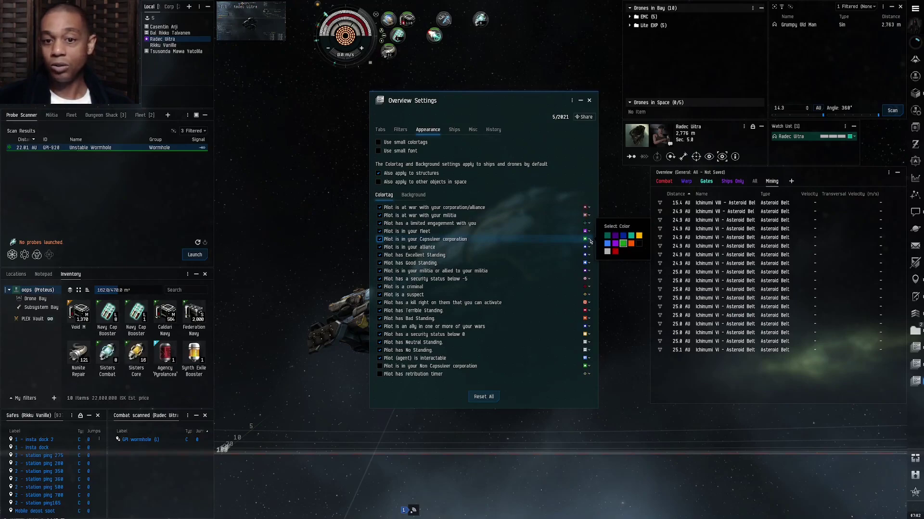
pyautogui.click(589, 216)
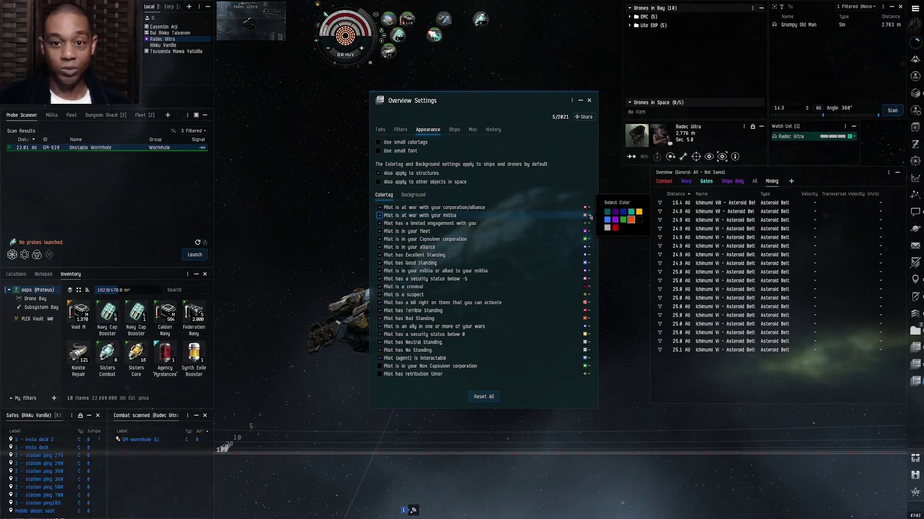
pyautogui.click(590, 208)
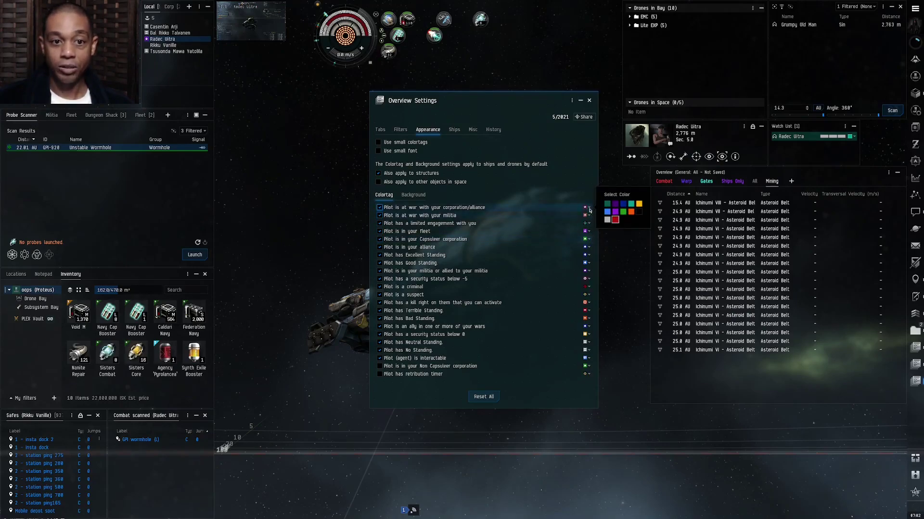
pyautogui.click(589, 287)
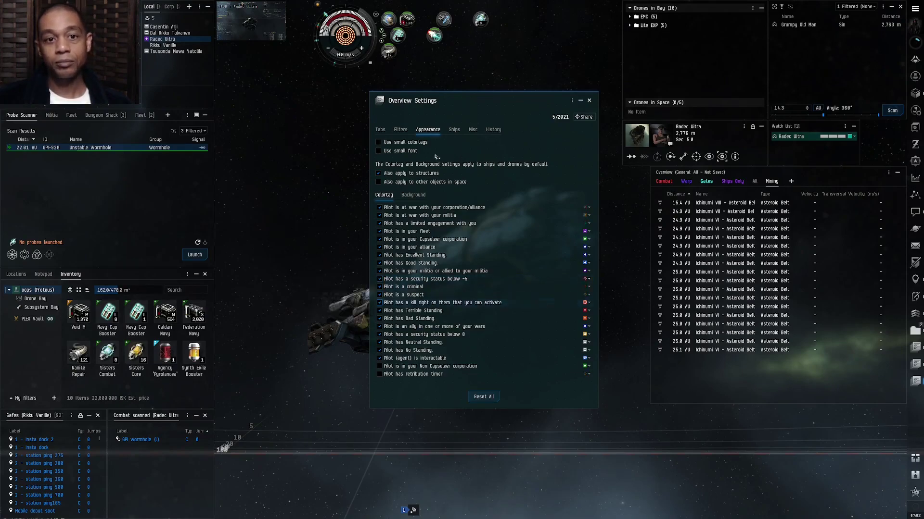
# - Show the Background colour list, check the first row's colour choices, then switch to Ships
pyautogui.click(412, 195)
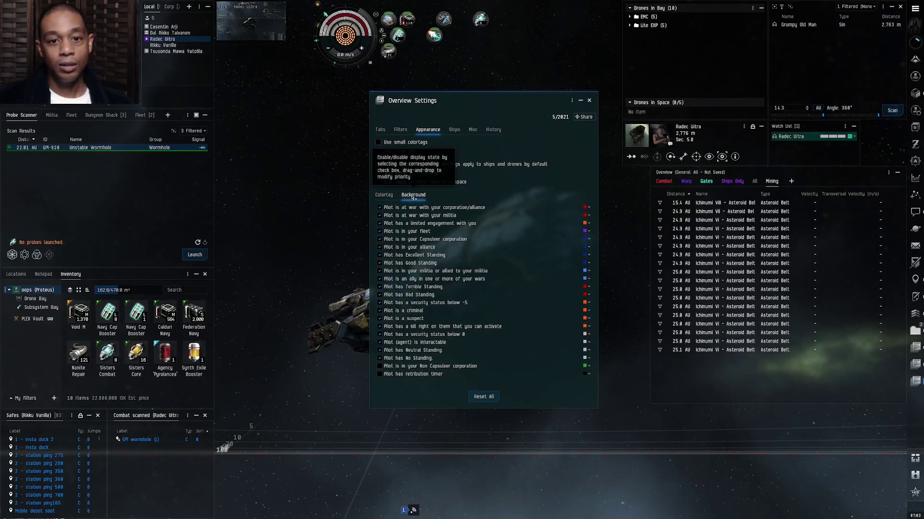
pyautogui.click(589, 209)
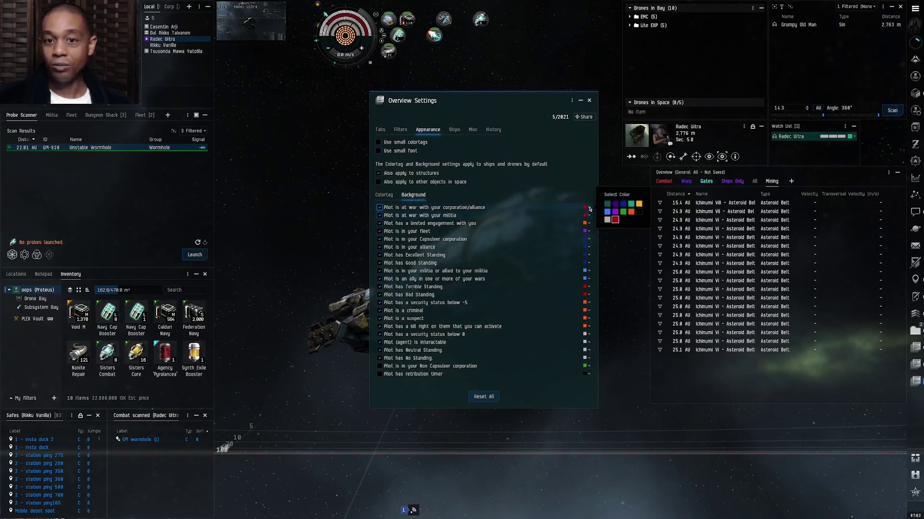
pyautogui.click(454, 130)
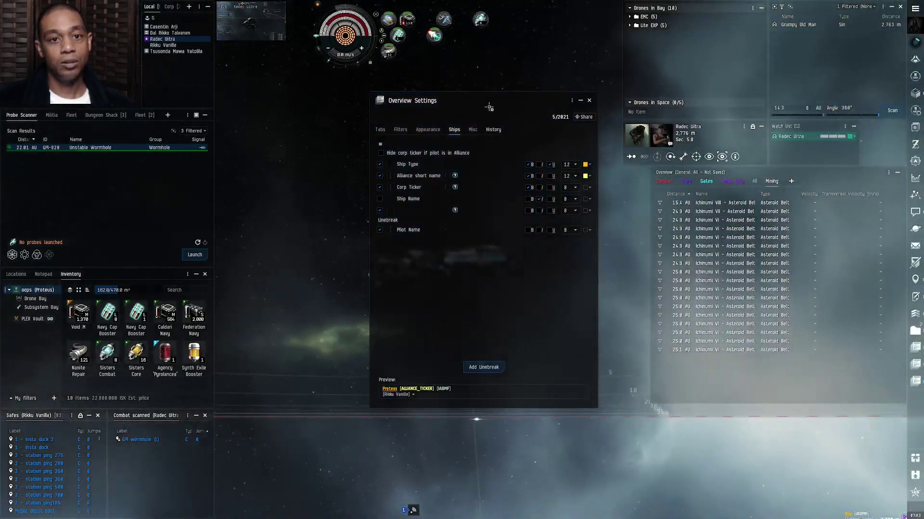
# - Move the settings window left, close the Sin ship info, check Ship Type colours, then show Misc
pyautogui.moveTo(488, 107); pyautogui.dragTo(442, 144)
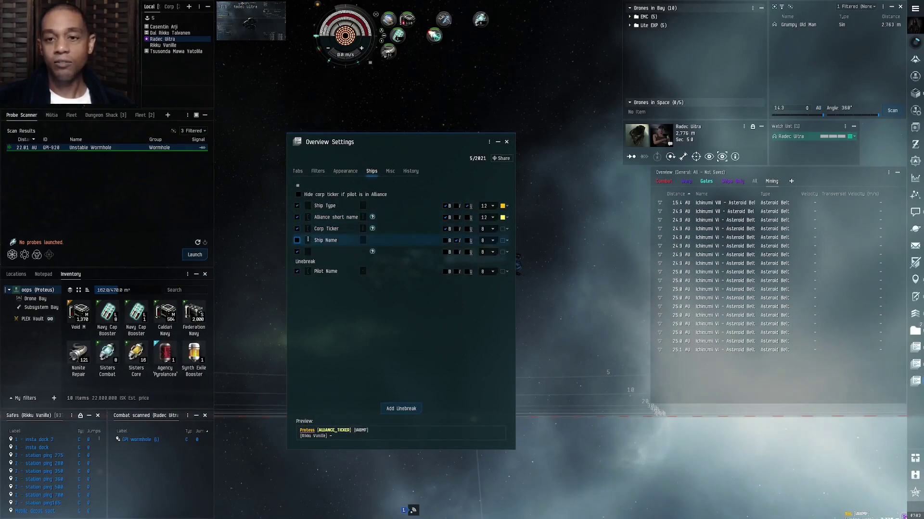
pyautogui.click(640, 138)
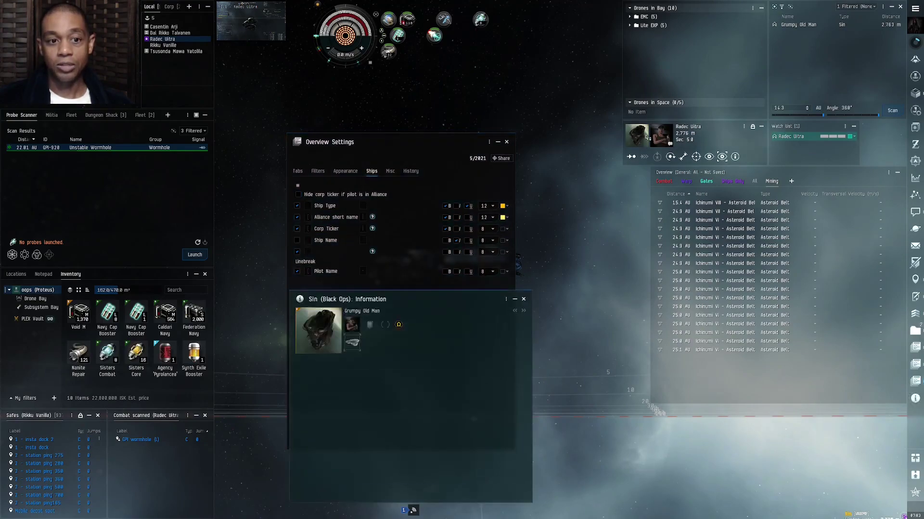
pyautogui.click(524, 299)
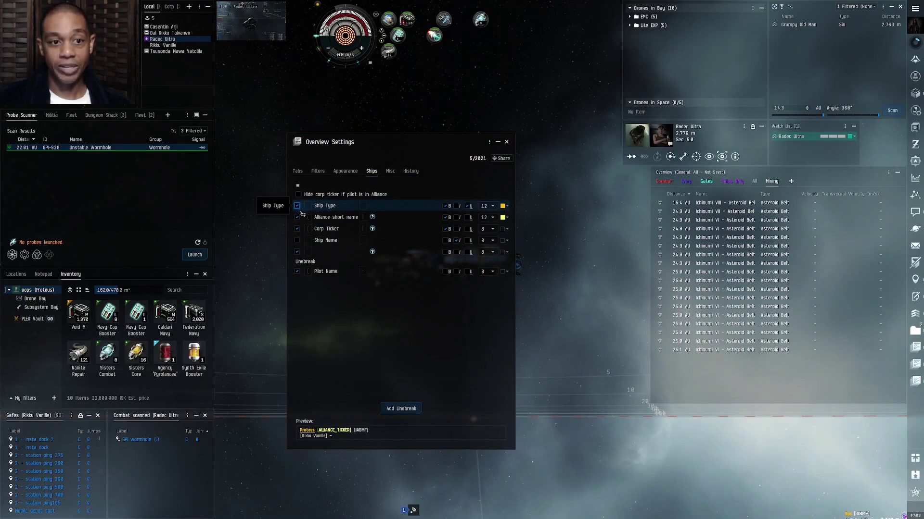
pyautogui.click(502, 205)
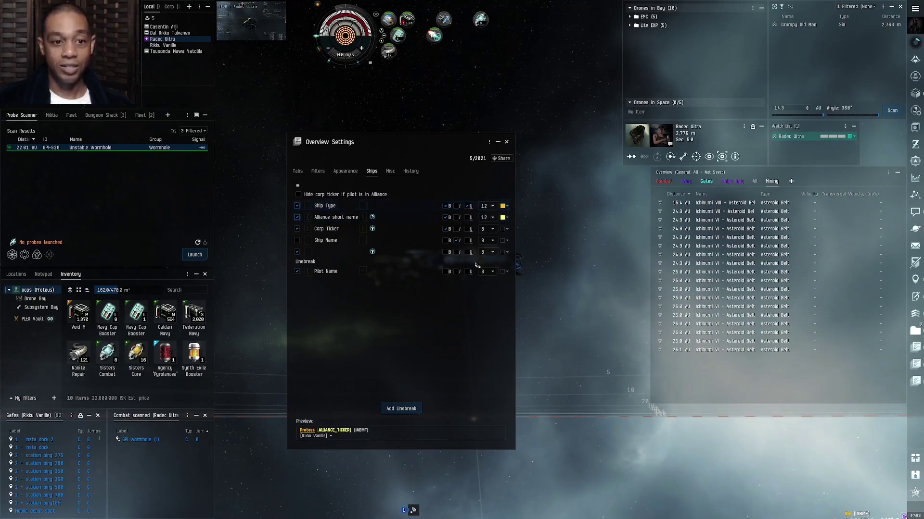
pyautogui.click(390, 172)
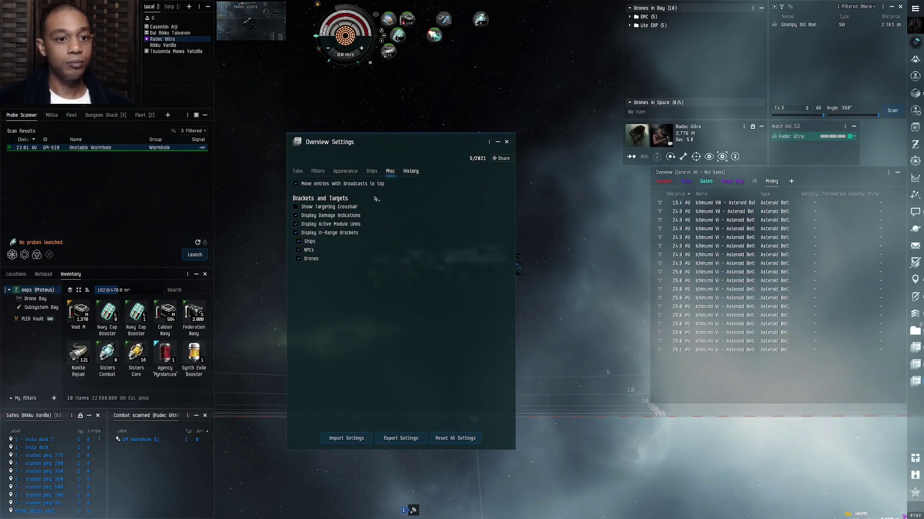
# - Show the History tab listing three recently loaded overview profiles with a Restore option
pyautogui.click(410, 172)
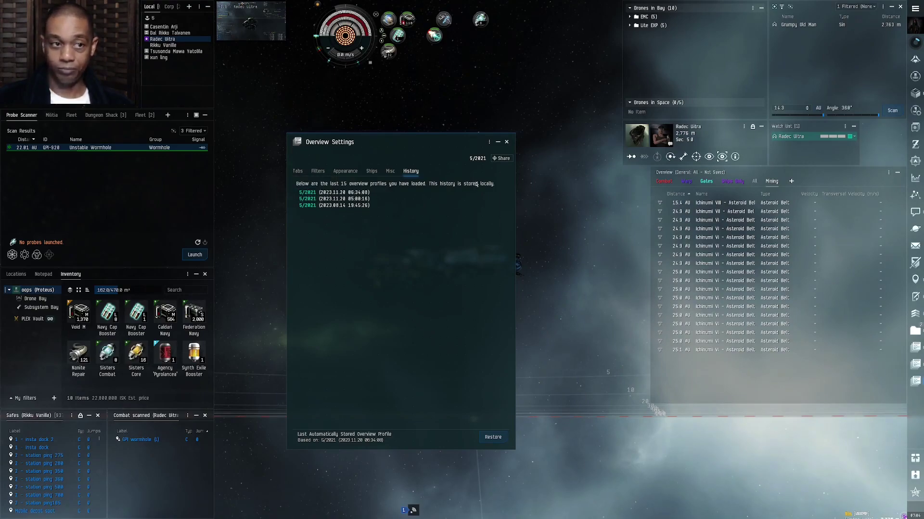
pyautogui.click(506, 143)
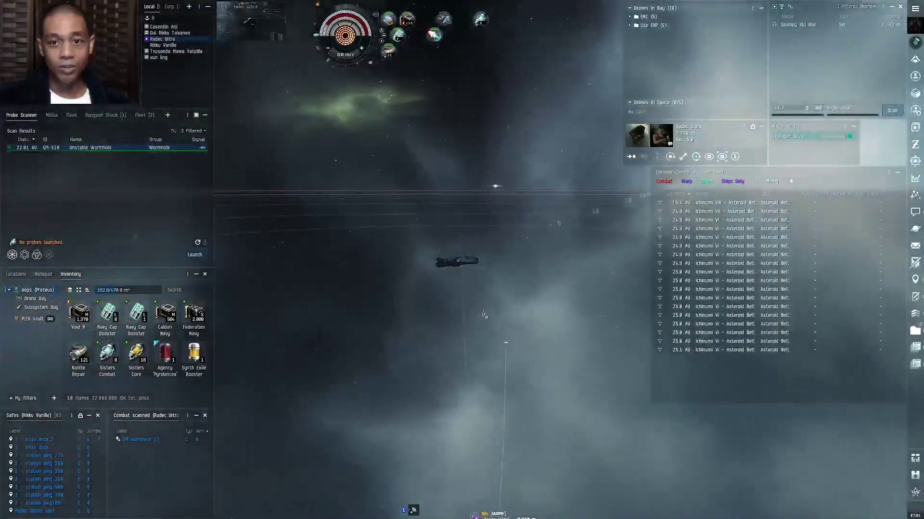
pyautogui.rightClick(771, 184)
pyautogui.moveTo(793, 194)
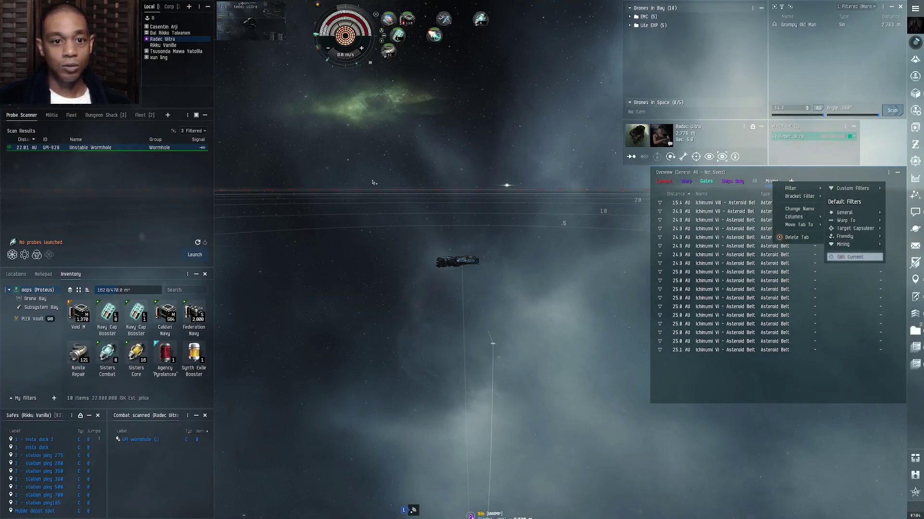
pyautogui.click(849, 257)
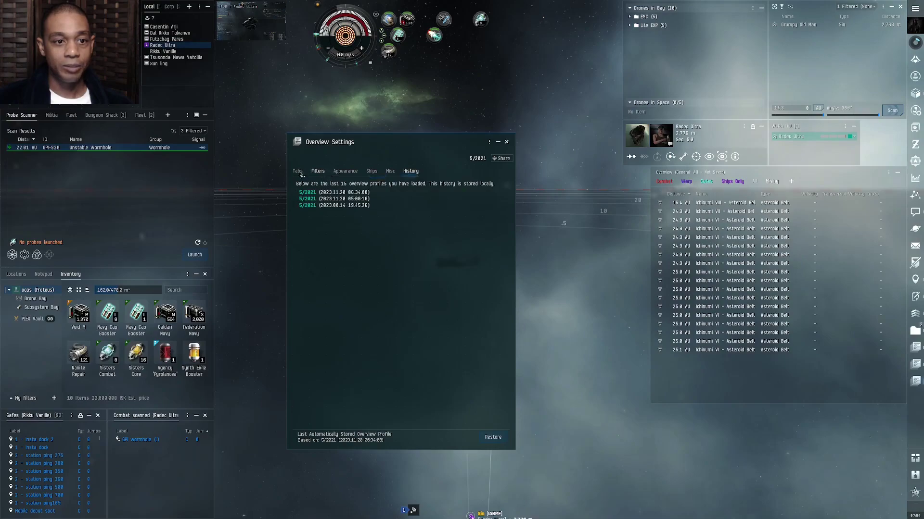